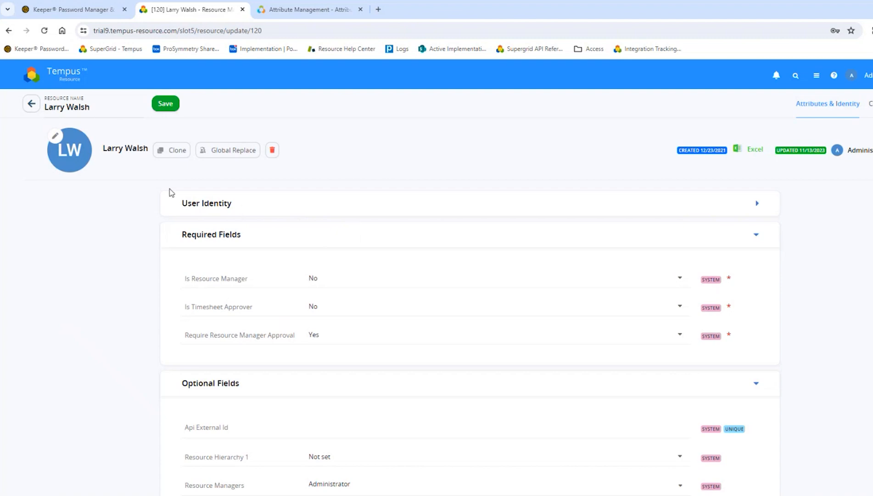
- Open Attribute Management from the admin settings and show the resource attributes
click(66, 79)
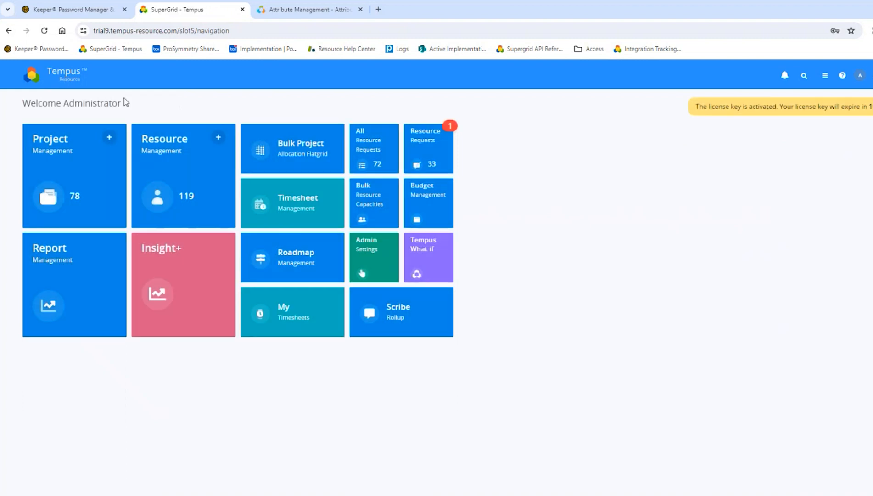
click(383, 256)
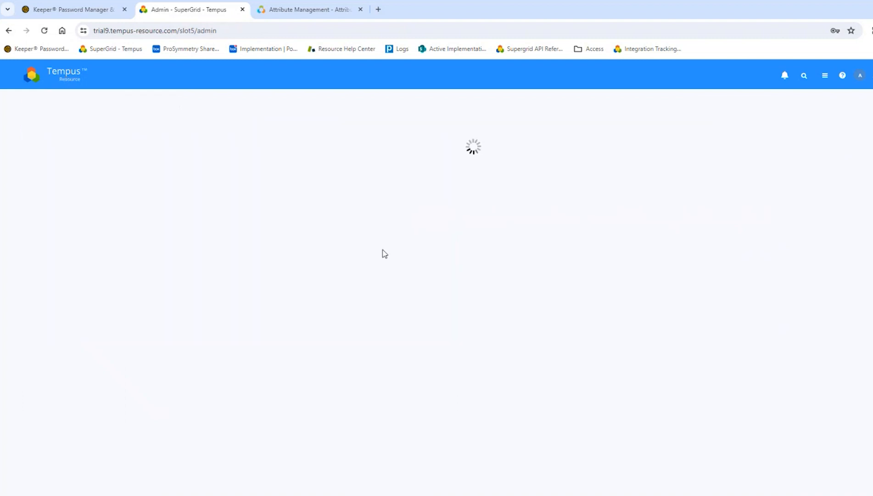
click(323, 179)
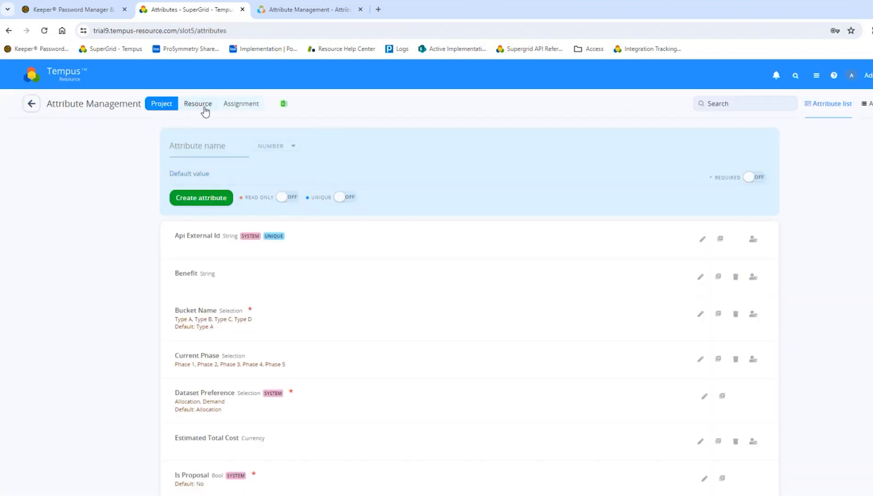
click(201, 104)
click(232, 105)
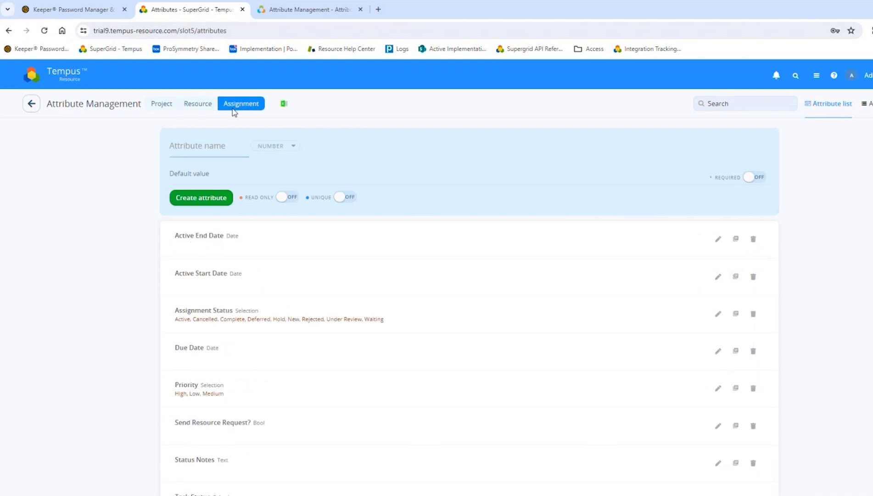
click(205, 104)
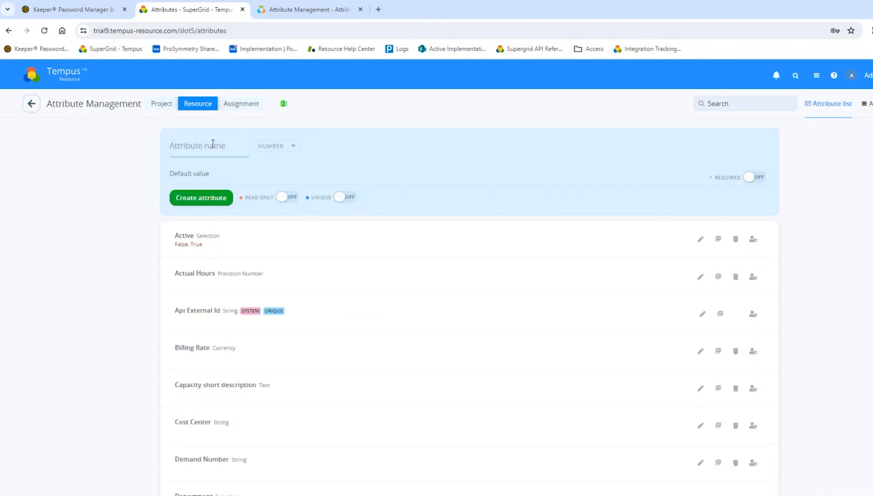
- Name the new resource attribute Location and set its type to Selection
click(213, 144)
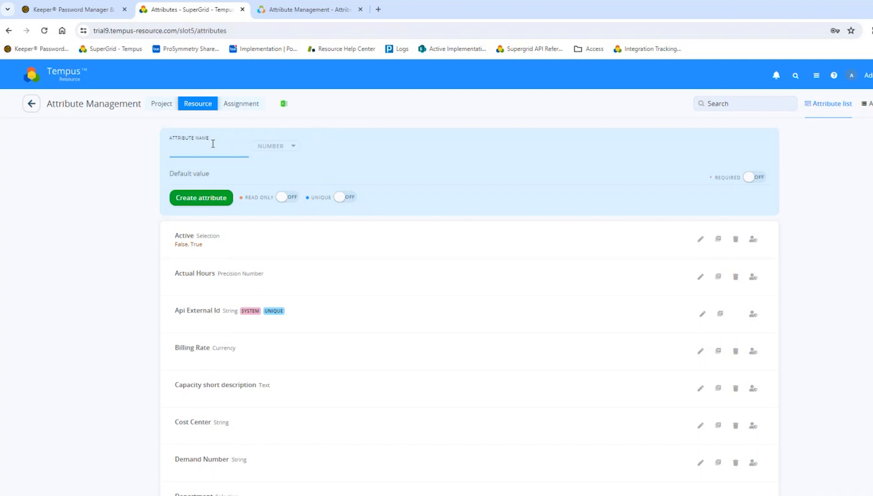
text(Location)
click(277, 145)
scroll(287, 211, down, 2)
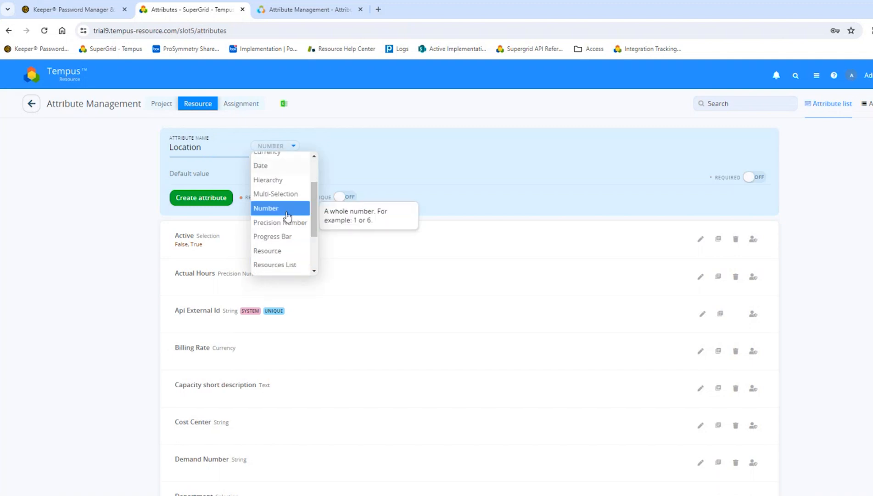
scroll(283, 241, down, 2)
click(281, 233)
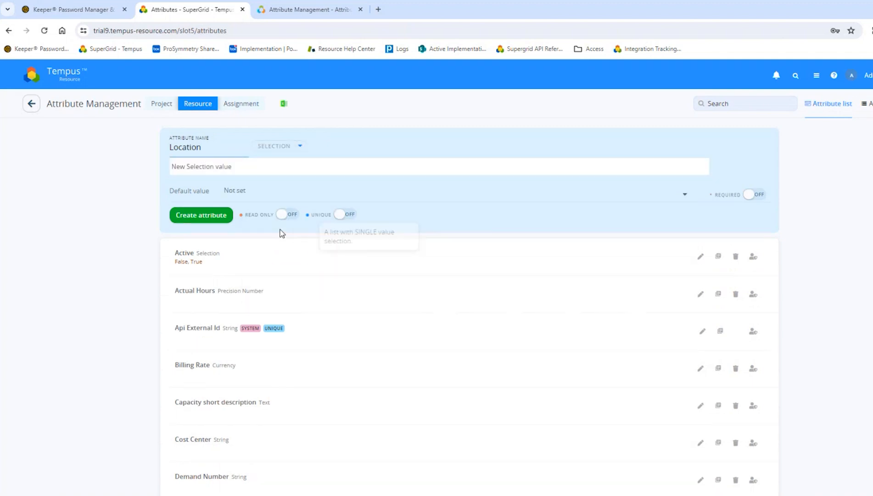
- Add London, New York and Tokyo as selection values of the Location attribute
click(270, 166)
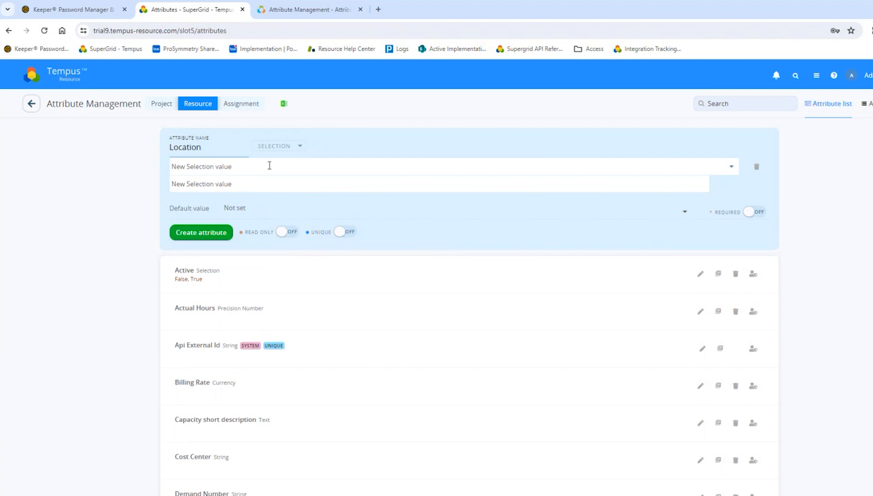
text(London)
click(236, 181)
text(New)
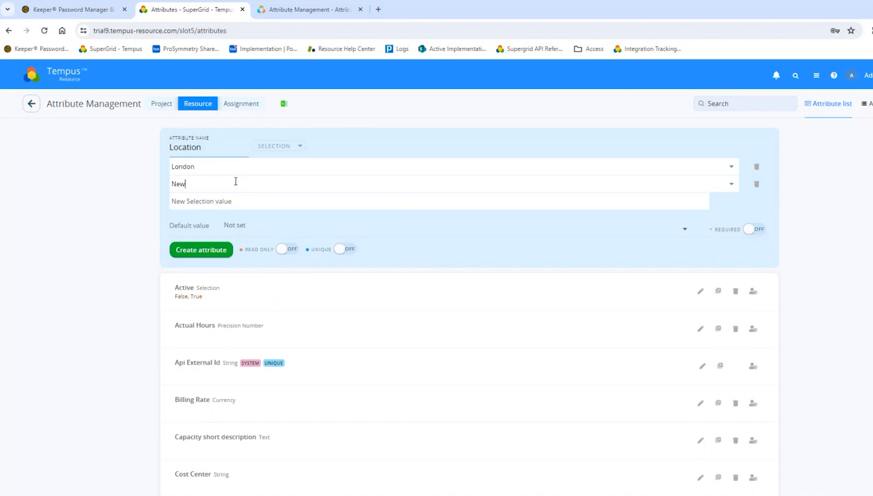
text( York)
click(242, 203)
text(T)
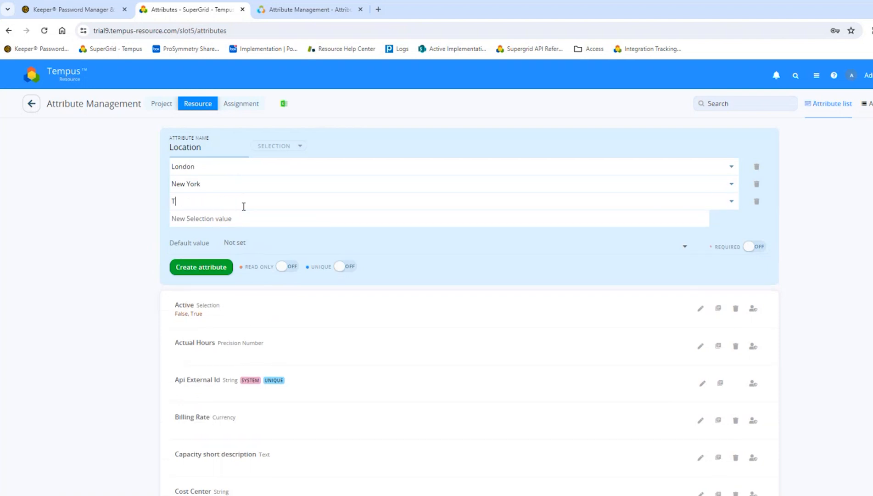
text(okyo)
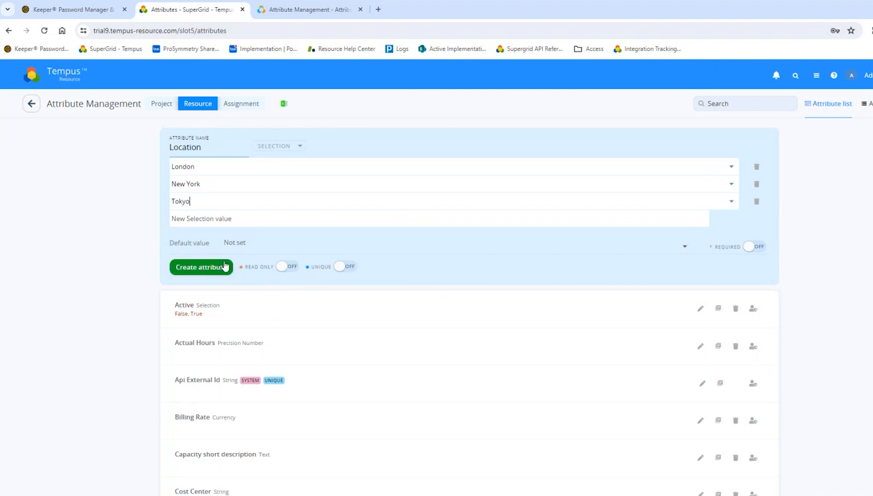
- Create the Location attribute as non-required, with no default value set
click(756, 251)
click(754, 251)
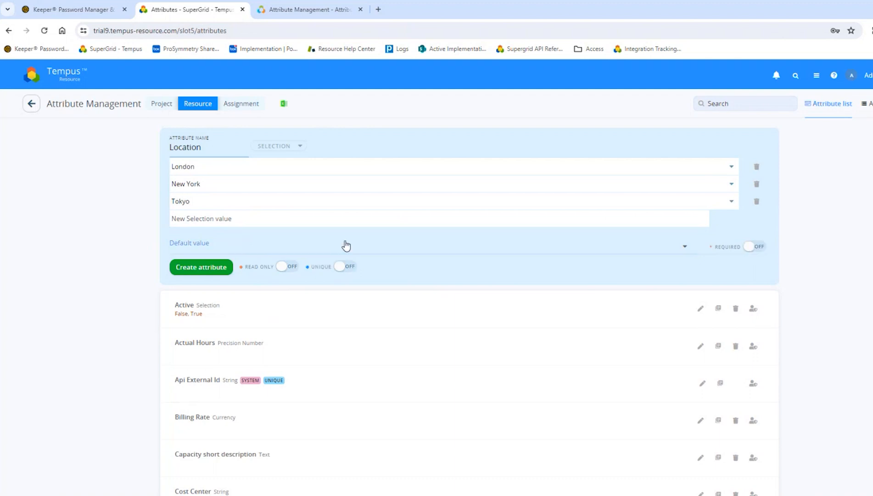
click(189, 246)
click(129, 248)
click(201, 269)
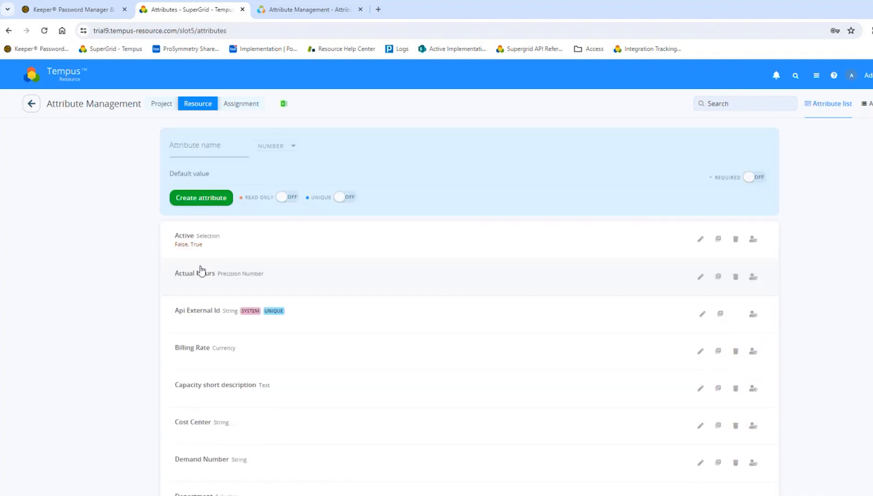
- Examine the attribute types available for a new resource attribute, trying Bool and Date
click(274, 147)
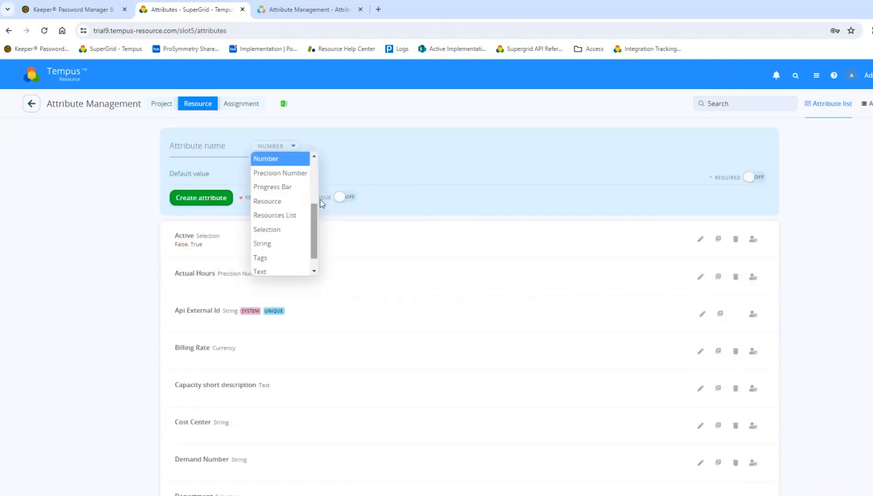
drag(314, 204, 324, 159)
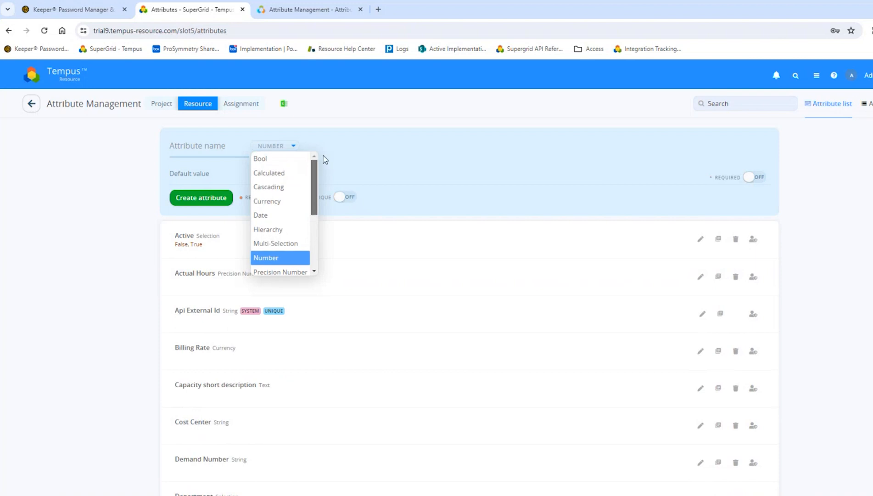
click(289, 161)
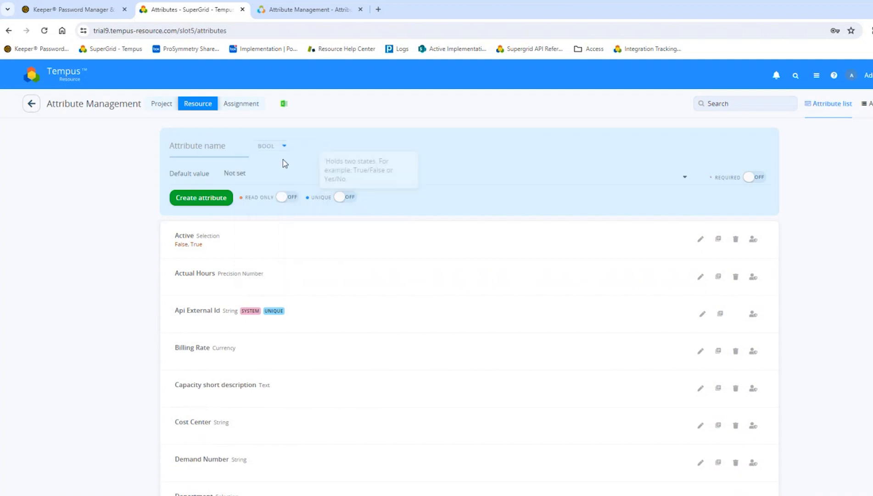
click(273, 151)
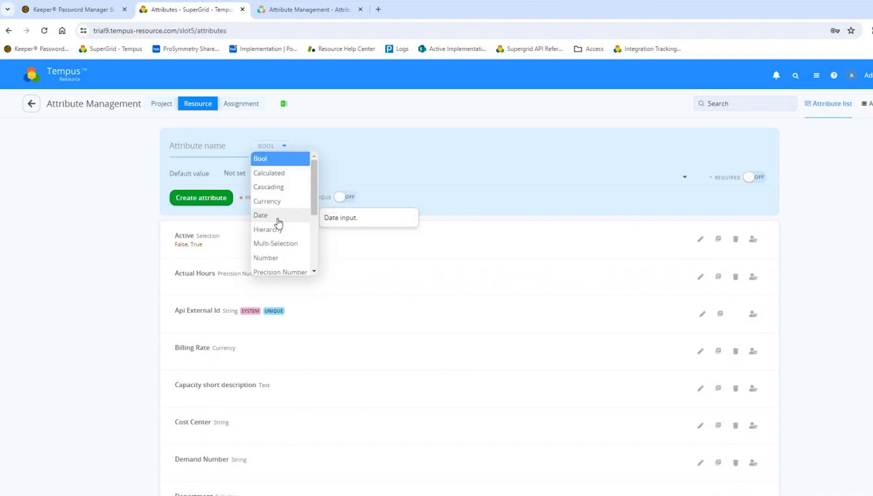
click(275, 213)
click(269, 146)
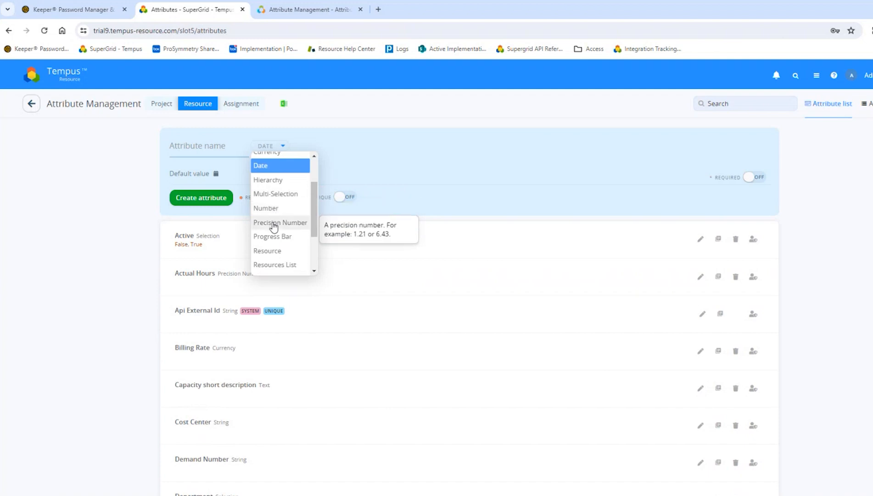
scroll(273, 227, down, 2)
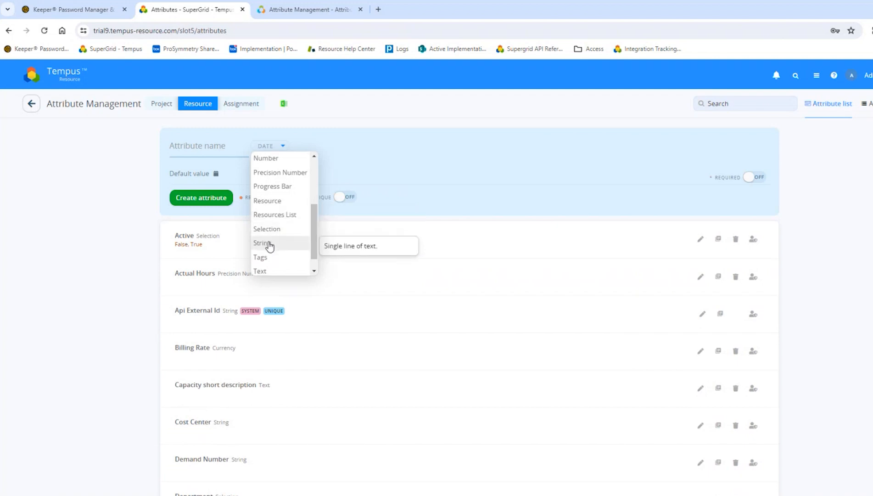
scroll(269, 247, down, 1)
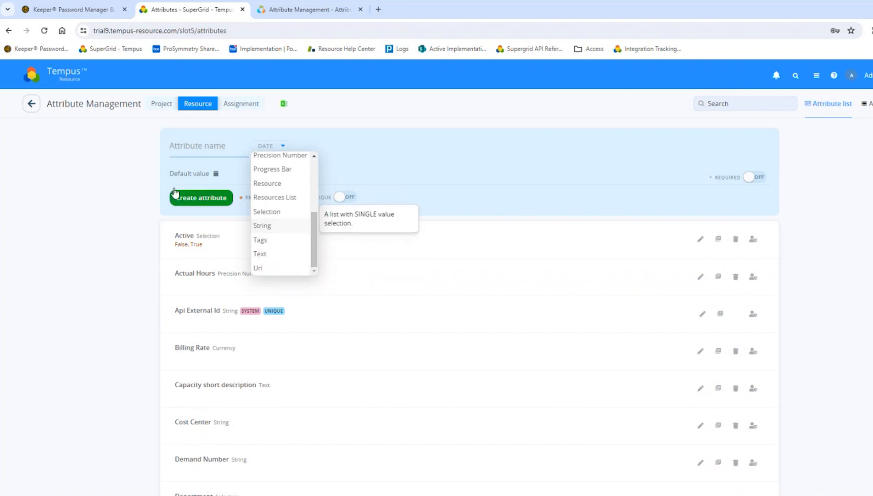
click(115, 175)
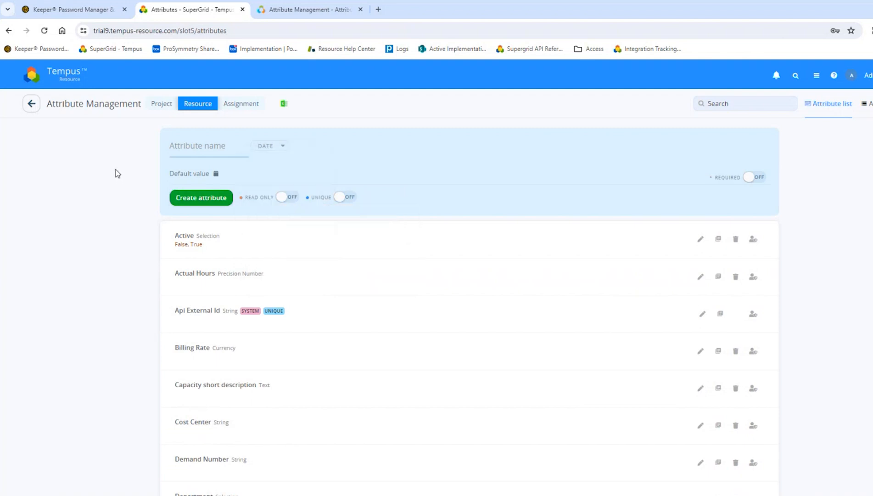
- Add a new section to the resource attribute layout and name it Logistics
click(869, 108)
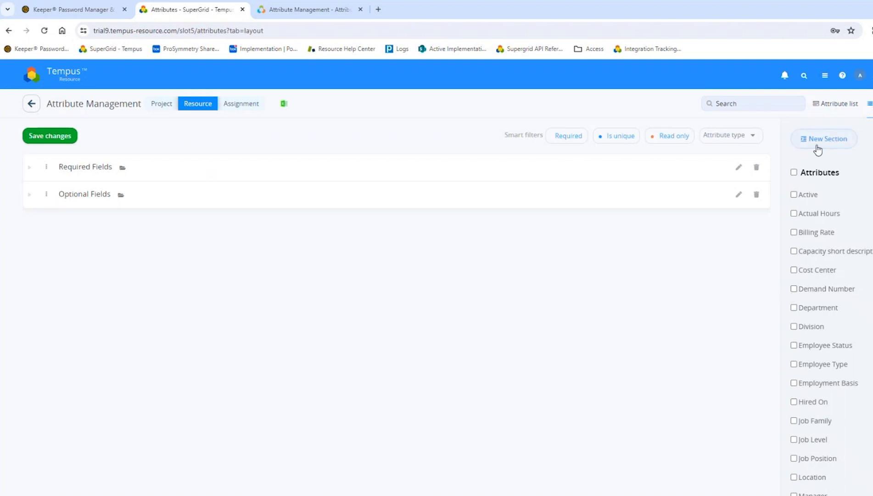
click(796, 139)
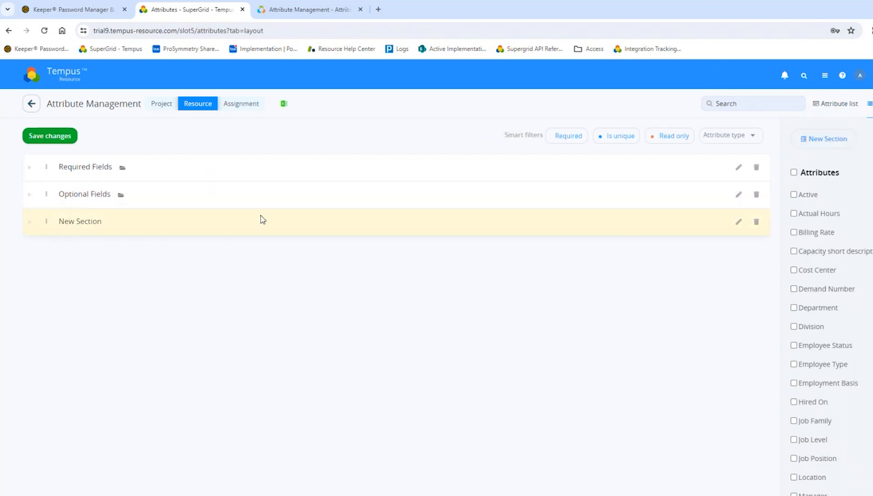
click(738, 222)
key(BackSpace)
key(BackSpace)
key(BackSpace)
key(BackSpace)
key(BackSpace)
key(BackSpace)
key(BackSpace)
key(BackSpace)
key(BackSpace)
key(BackSpace)
key(BackSpace)
text(Lo)
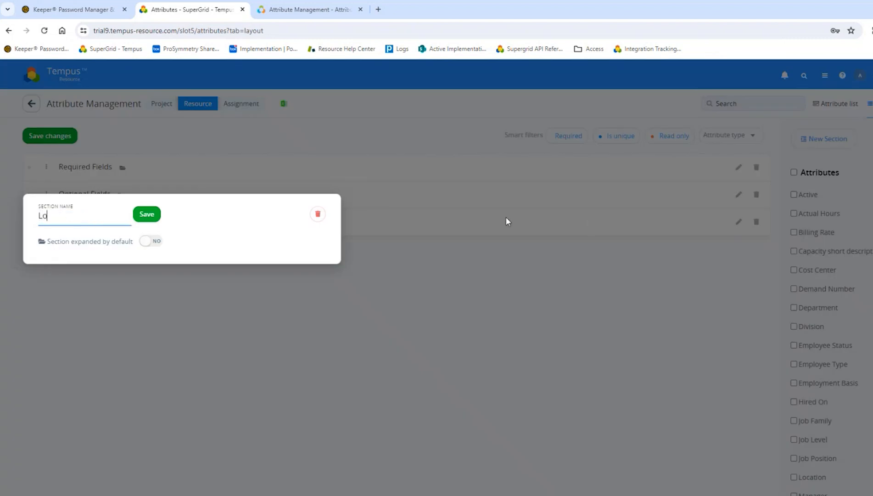
text(gistics)
click(149, 216)
- Place the Location attribute in the Logistics section and save the layout changes
click(31, 224)
scroll(830, 331, down, 3)
click(795, 329)
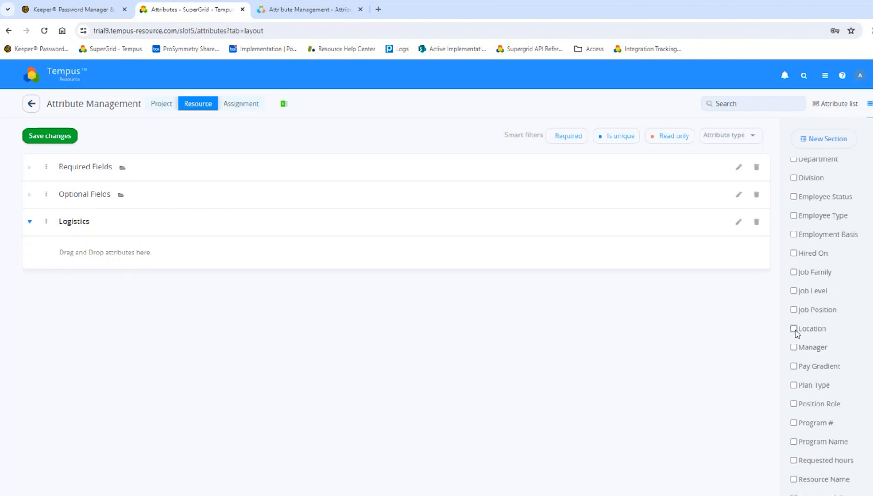
drag(813, 333, 209, 254)
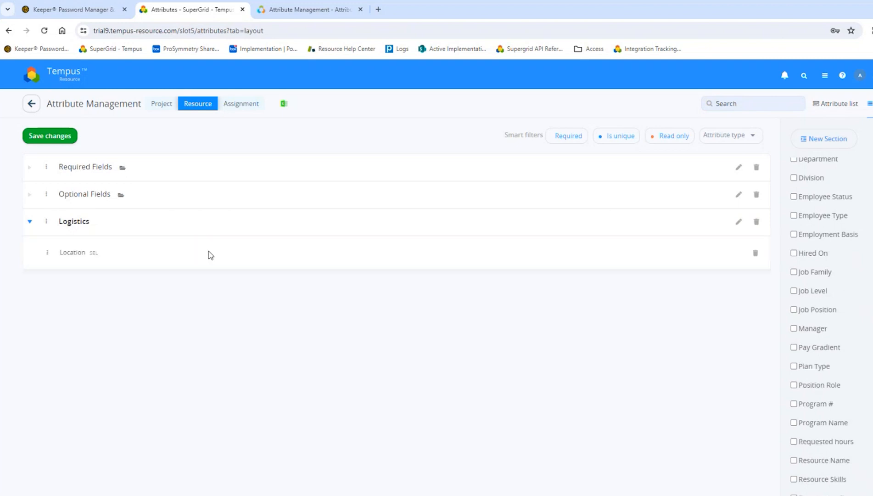
click(58, 137)
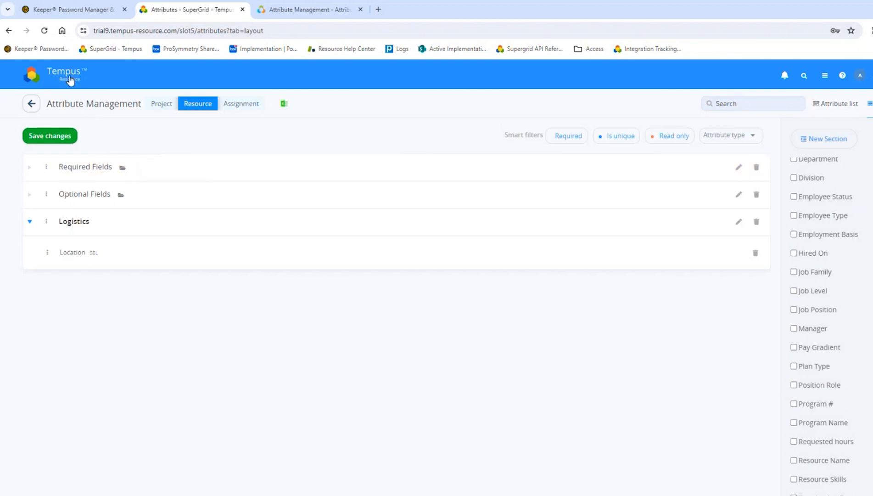
- Open the Resource Management grid and add the Location column to it
click(69, 78)
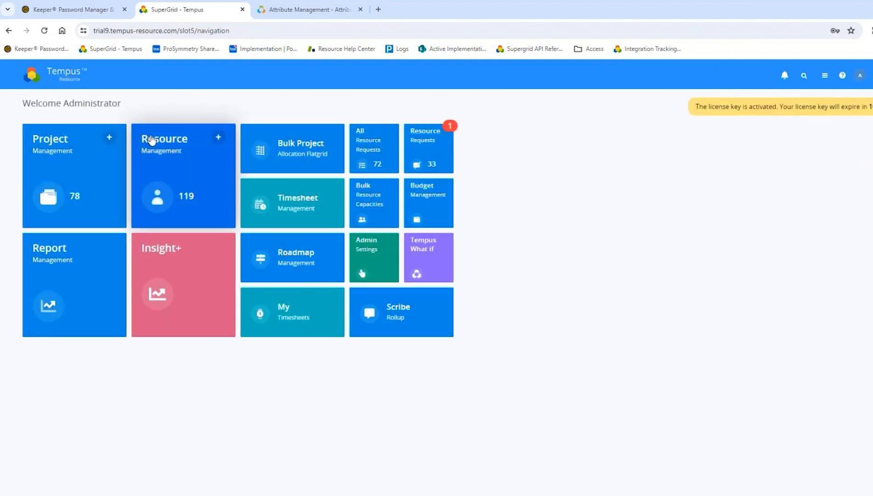
click(168, 151)
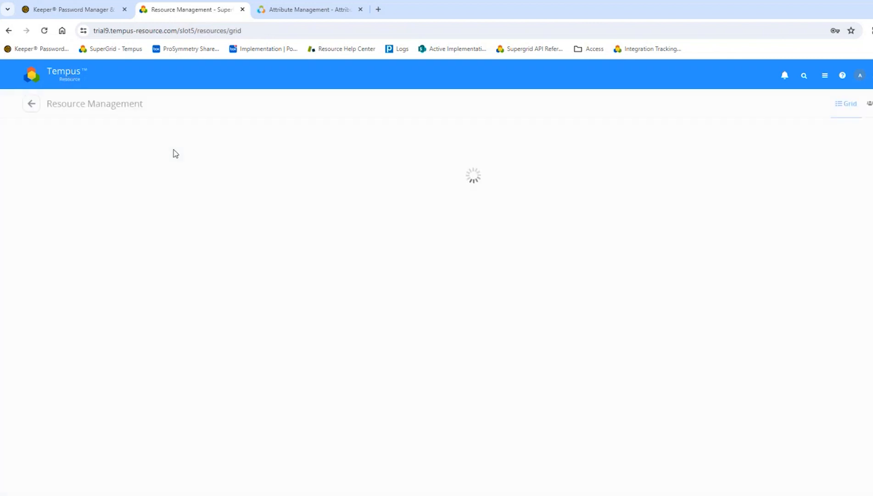
click(797, 131)
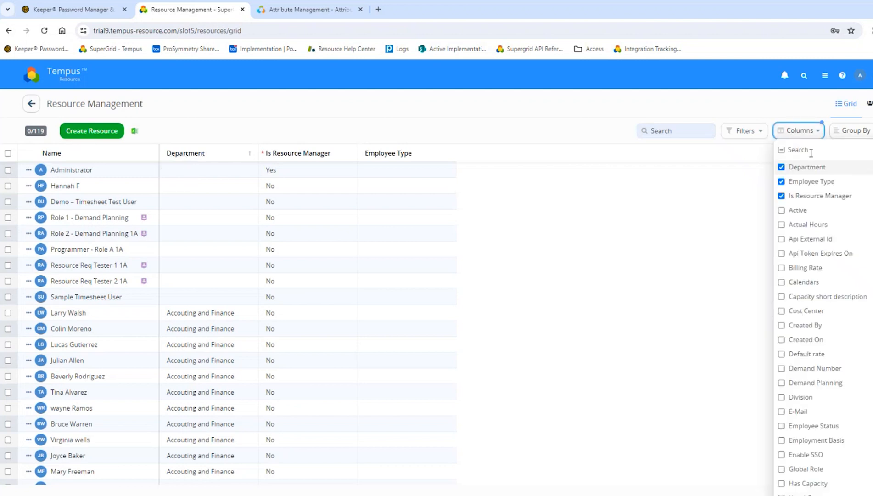
click(807, 151)
text(loc)
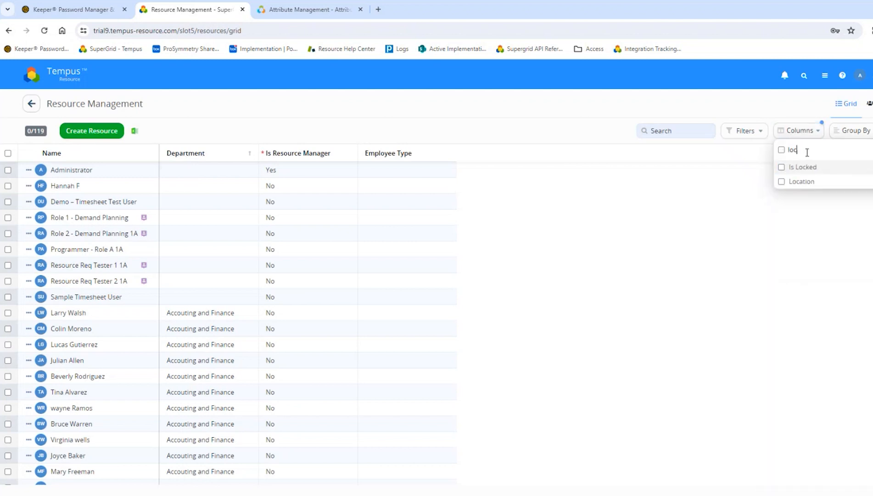
click(781, 182)
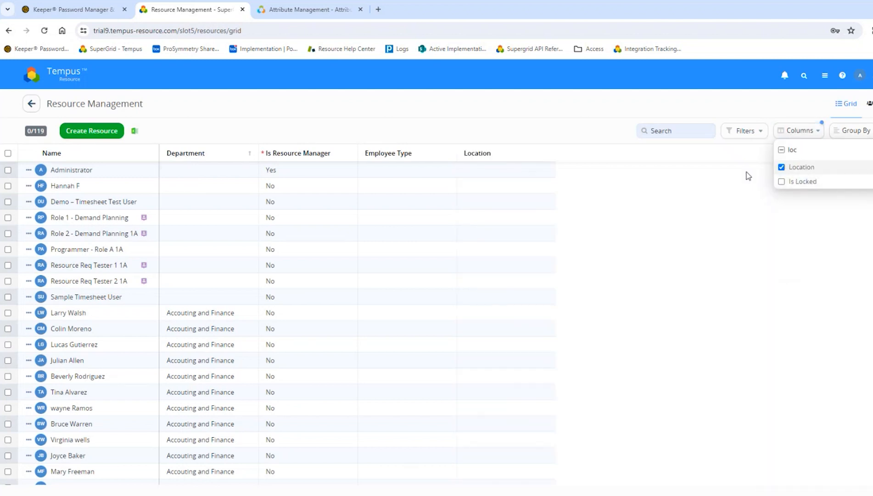
click(453, 131)
- Set the Location of the resource listed directly below Administrator to London and save it
click(550, 186)
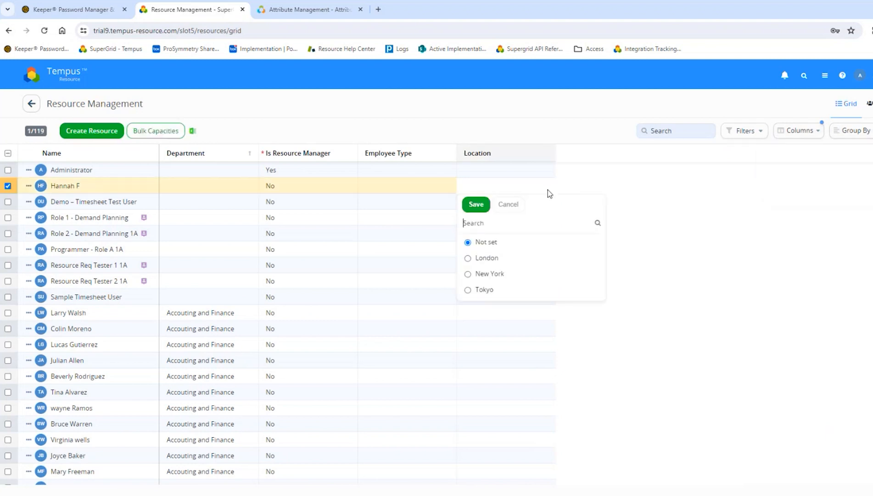
click(481, 258)
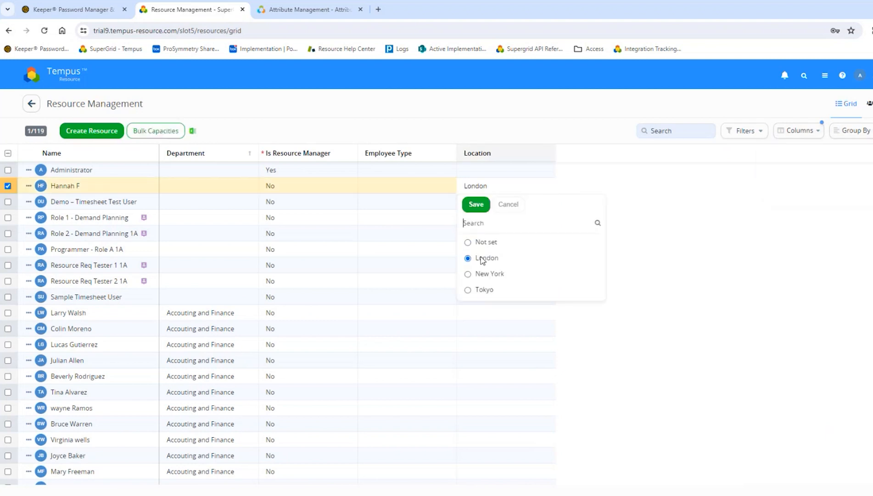
click(481, 205)
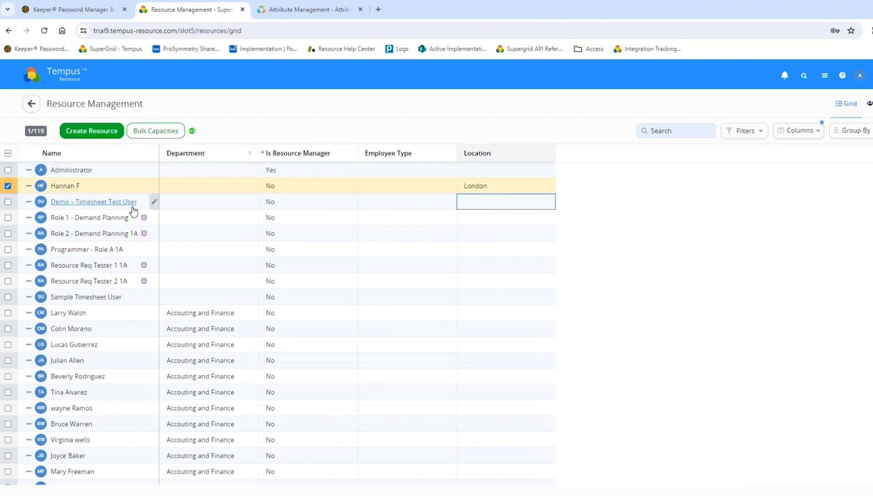
- Open the record of the resource located in London and check the Location field in its Logistics section
click(63, 187)
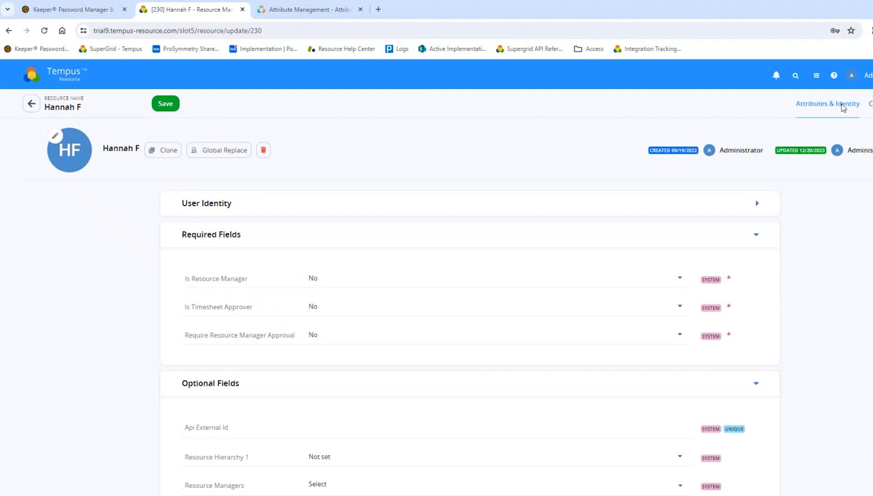
scroll(629, 251, down, 2)
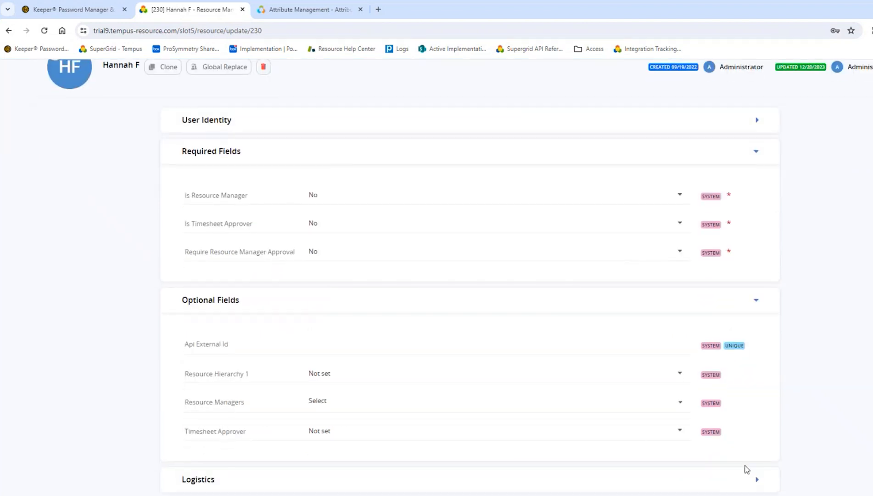
click(756, 479)
scroll(459, 360, down, 1)
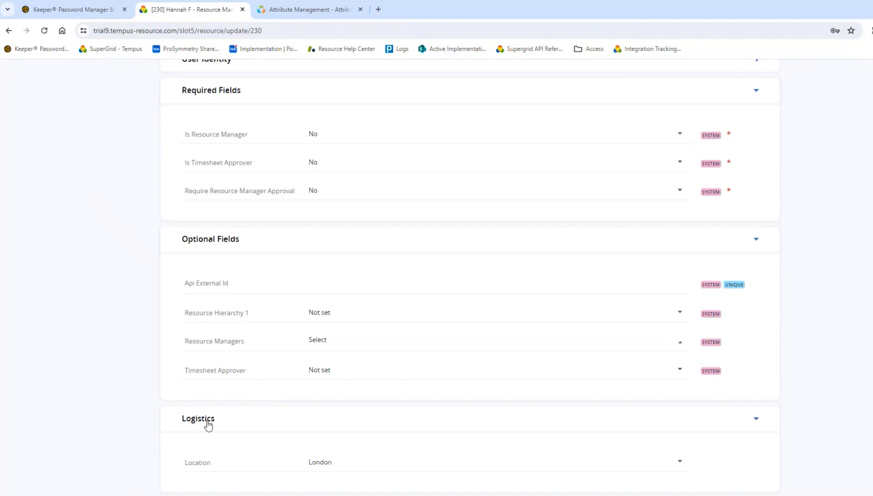